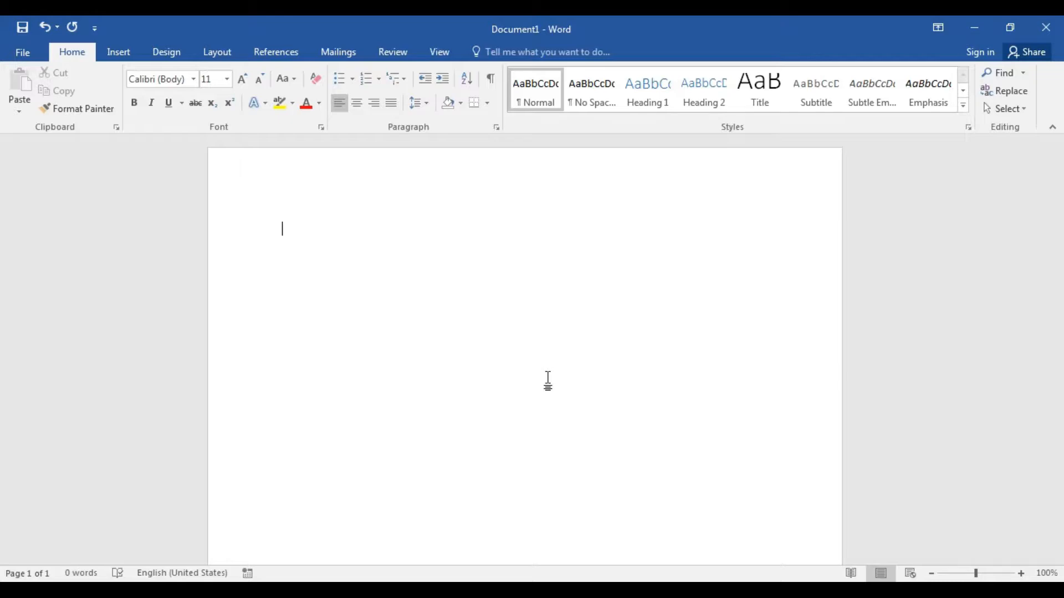
- Generate sample text in the blank document with =rand(3,2), giving three paragraphs of two sentences each
double_click(282, 229)
text(=)
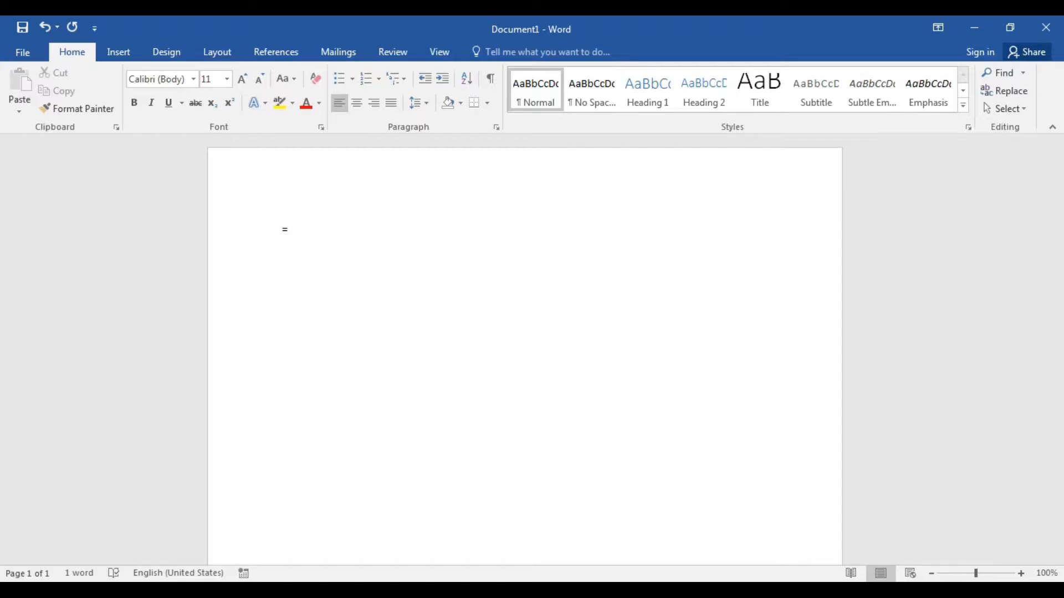
text(rand()
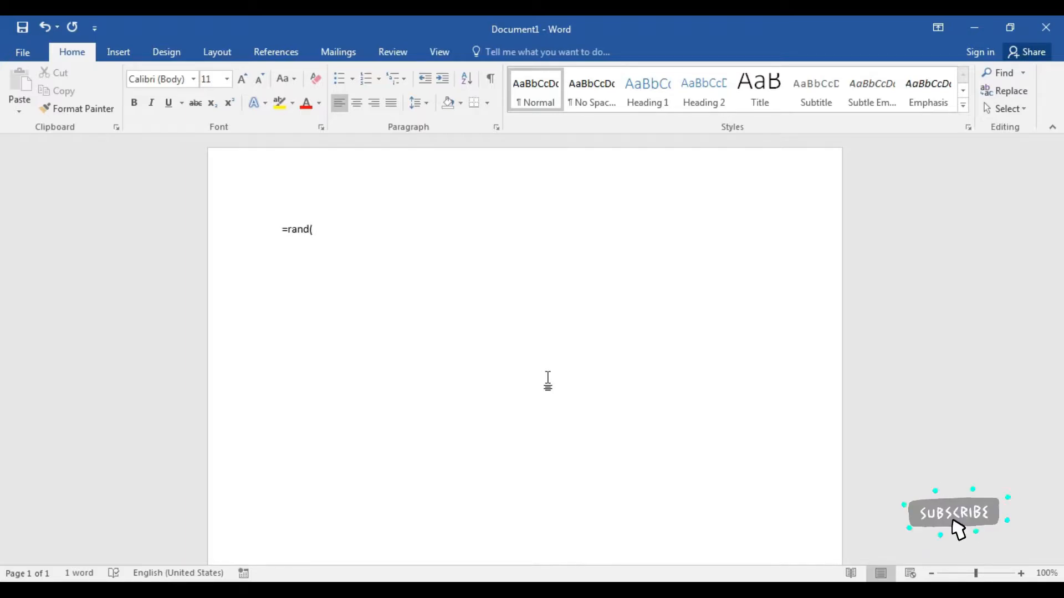
text(3,)
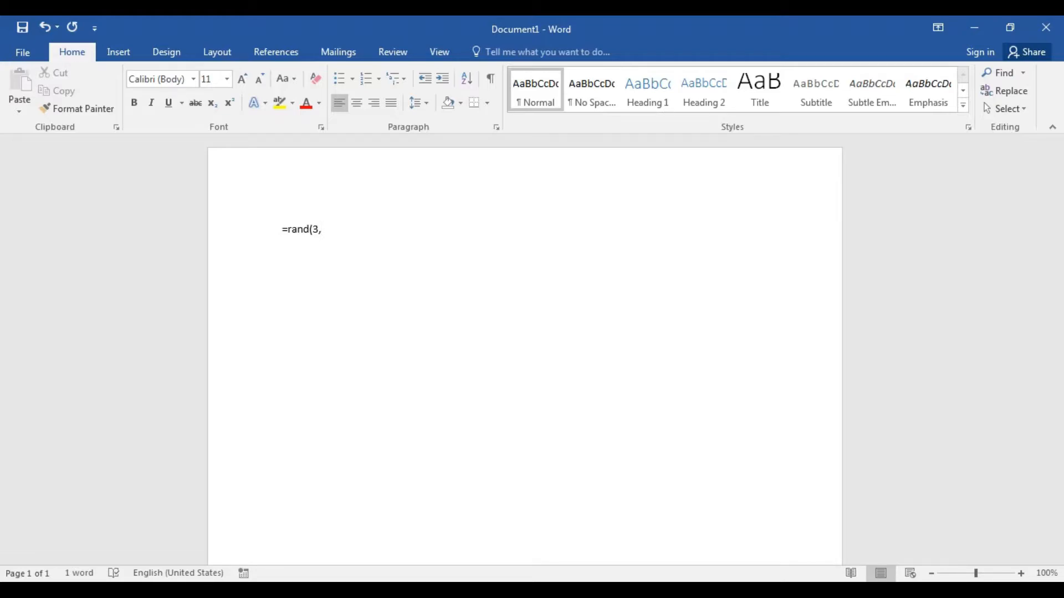
text(2))
key(Return)
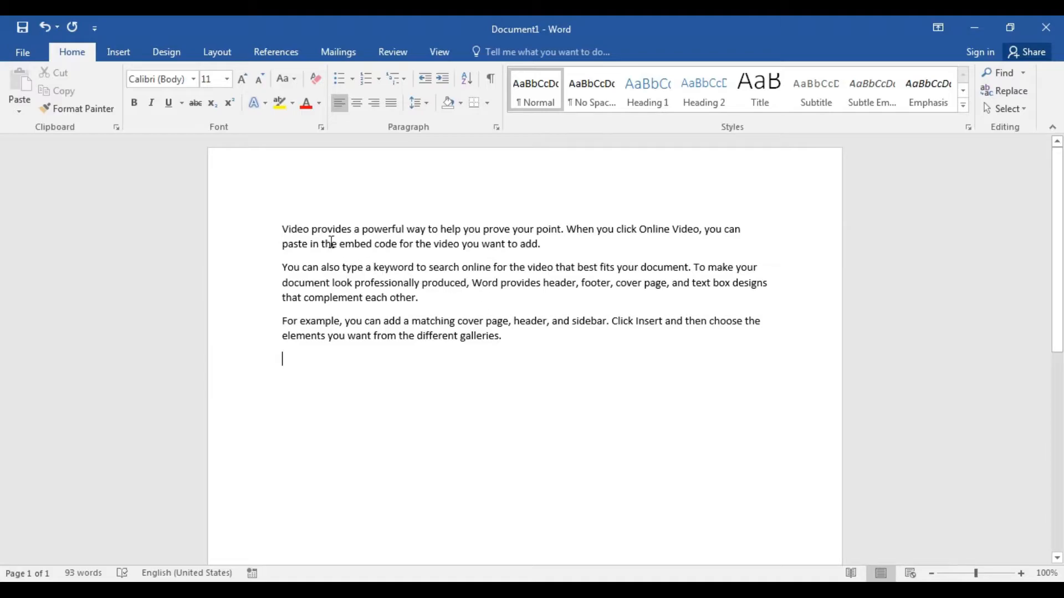
- Examine the generated text, highlighting its paragraphs and sentences to check how they match the formula
drag(282, 229, 550, 244)
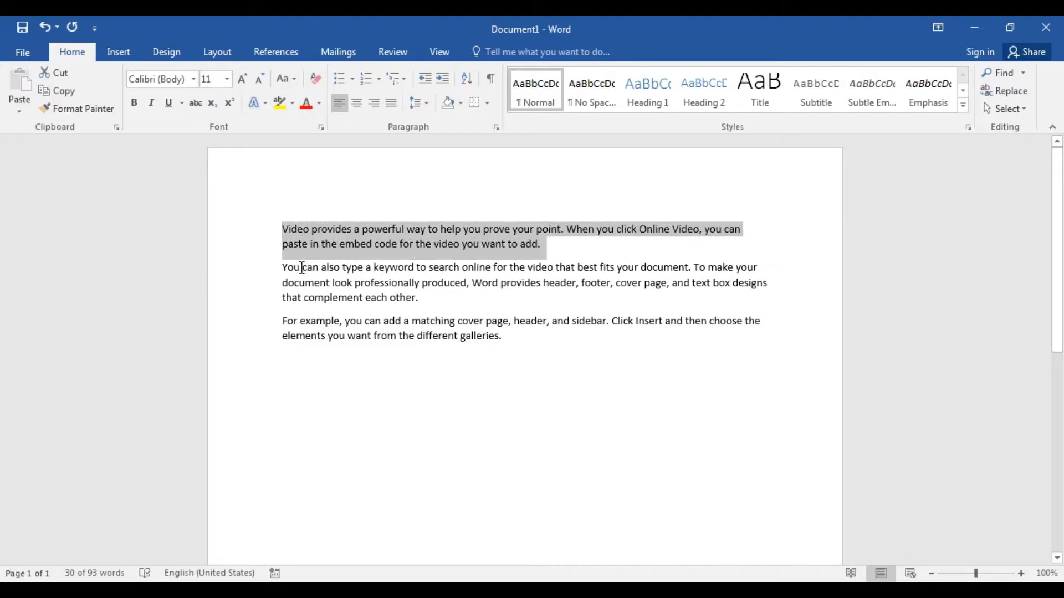
click(547, 244)
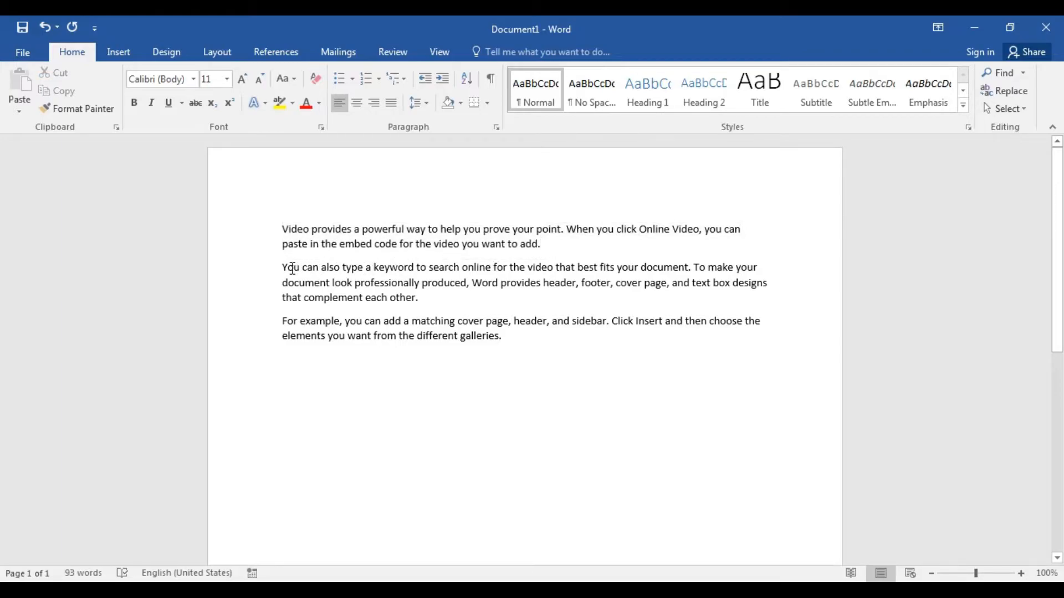
drag(283, 268, 503, 343)
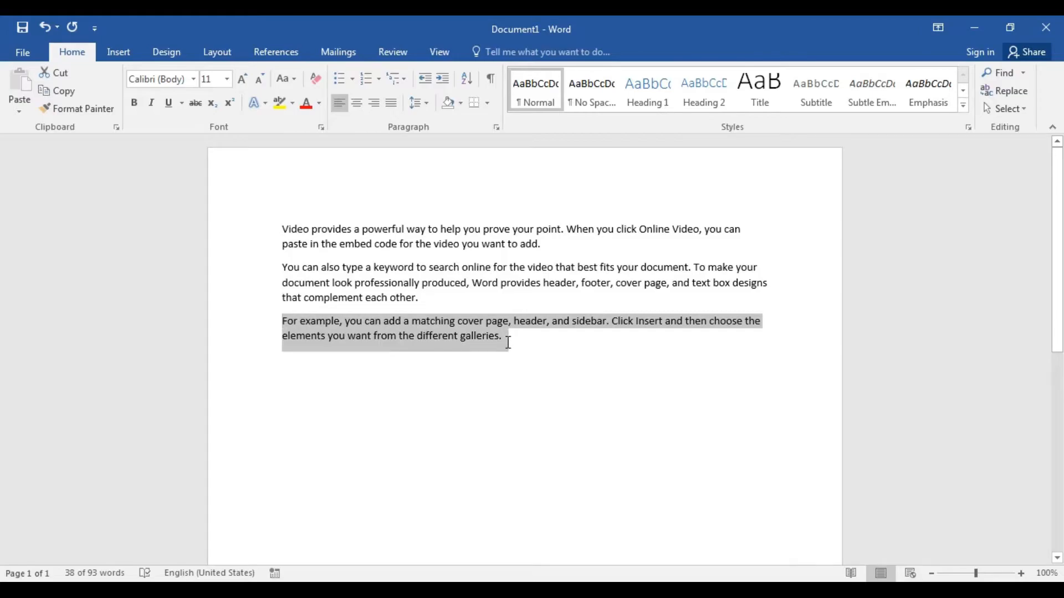
click(532, 399)
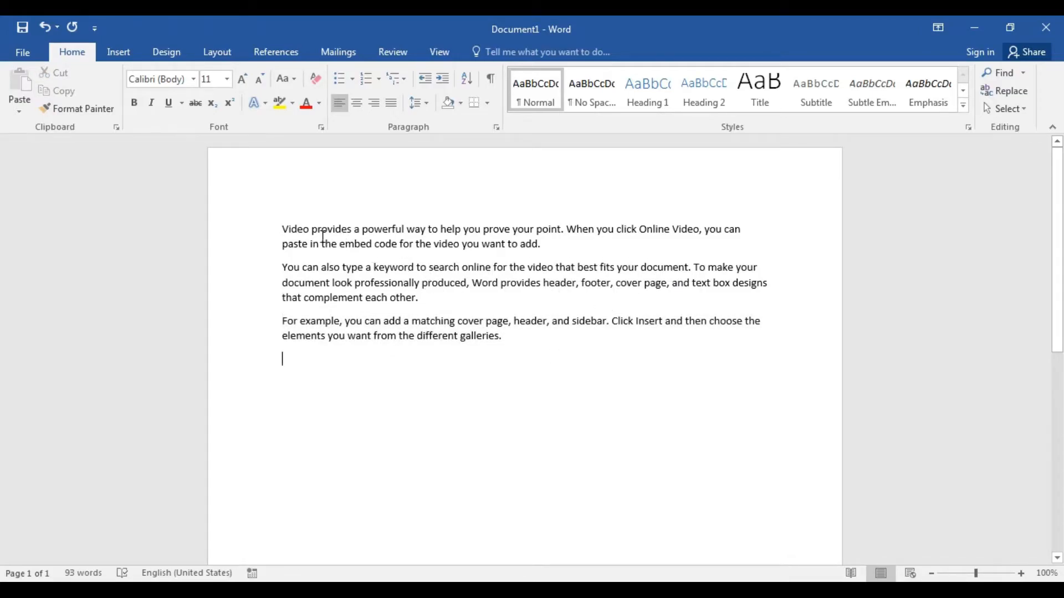
drag(284, 230, 741, 238)
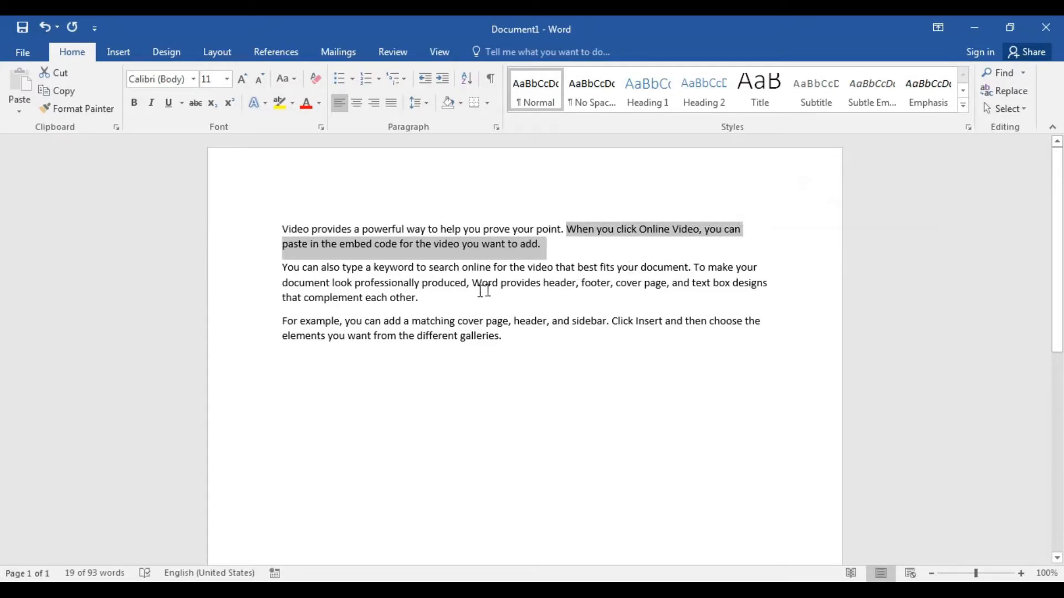
click(447, 297)
drag(304, 268, 760, 294)
click(630, 387)
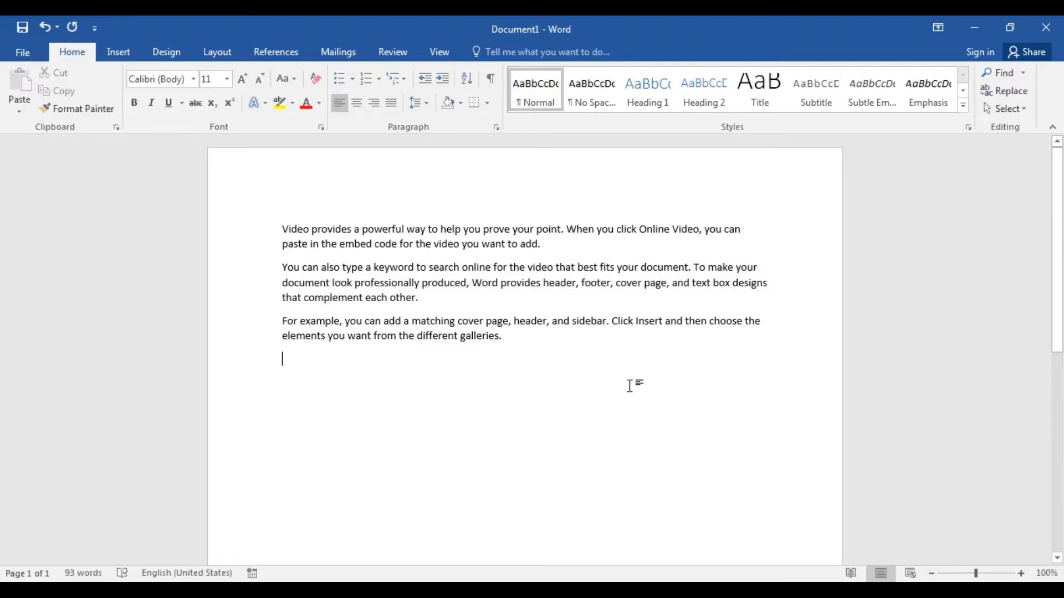
- Regenerate the sample text with =rand(5,1) in place of the previous formula and highlight its last three paragraphs one by one
key(ctrl+z)
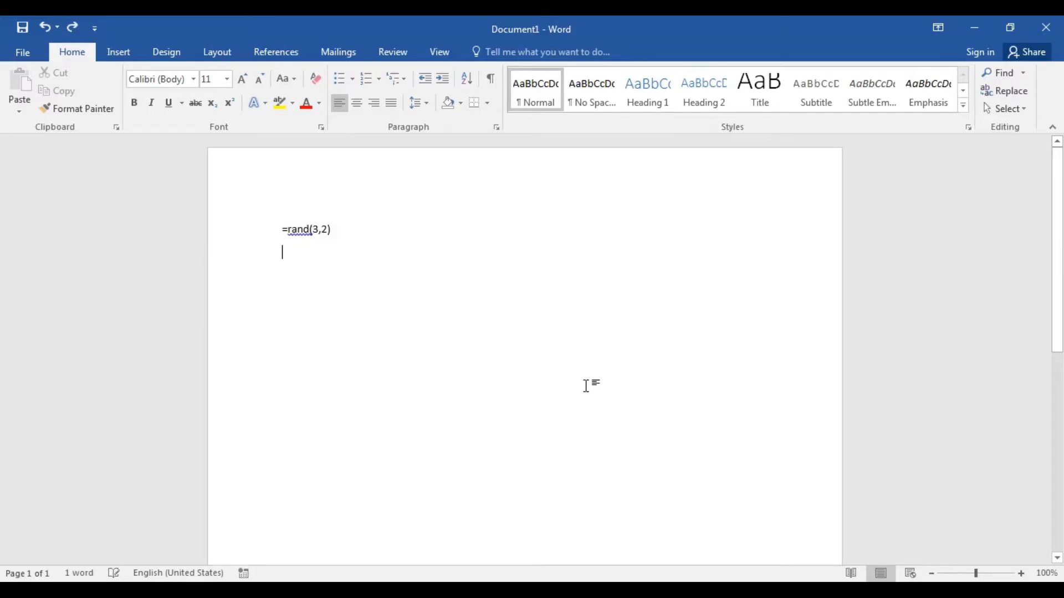
click(319, 228)
key(BackSpace)
text(5)
click(325, 231)
key(BackSpace)
text(1)
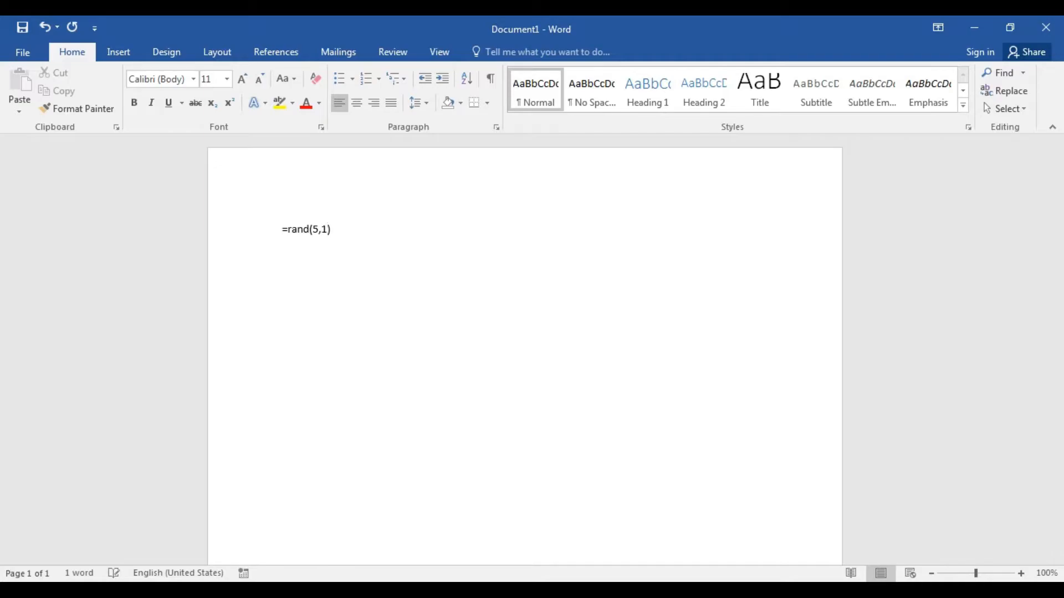
click(358, 234)
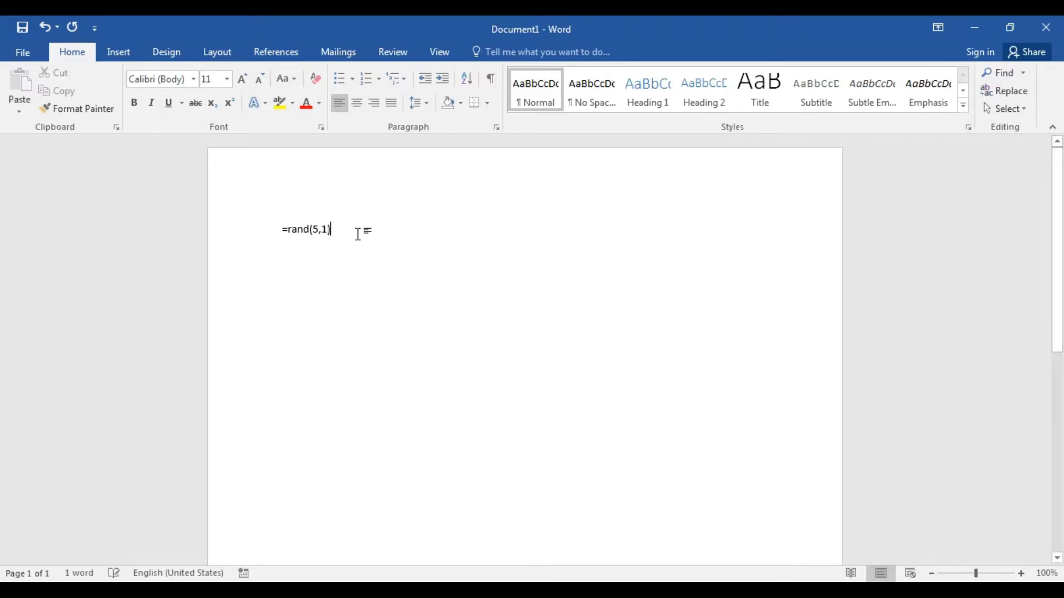
key(Return)
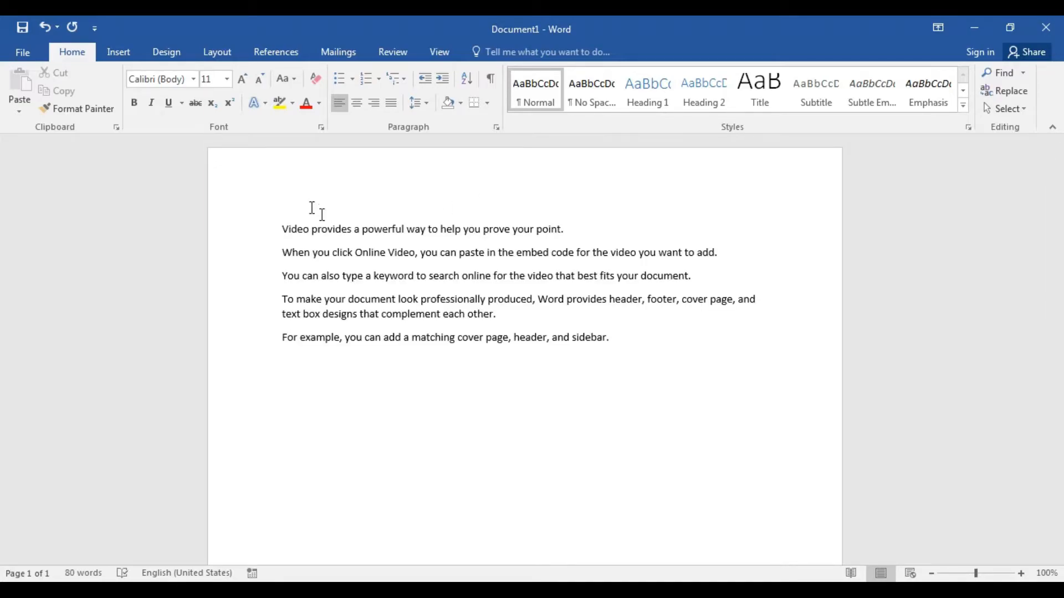
drag(615, 338, 282, 338)
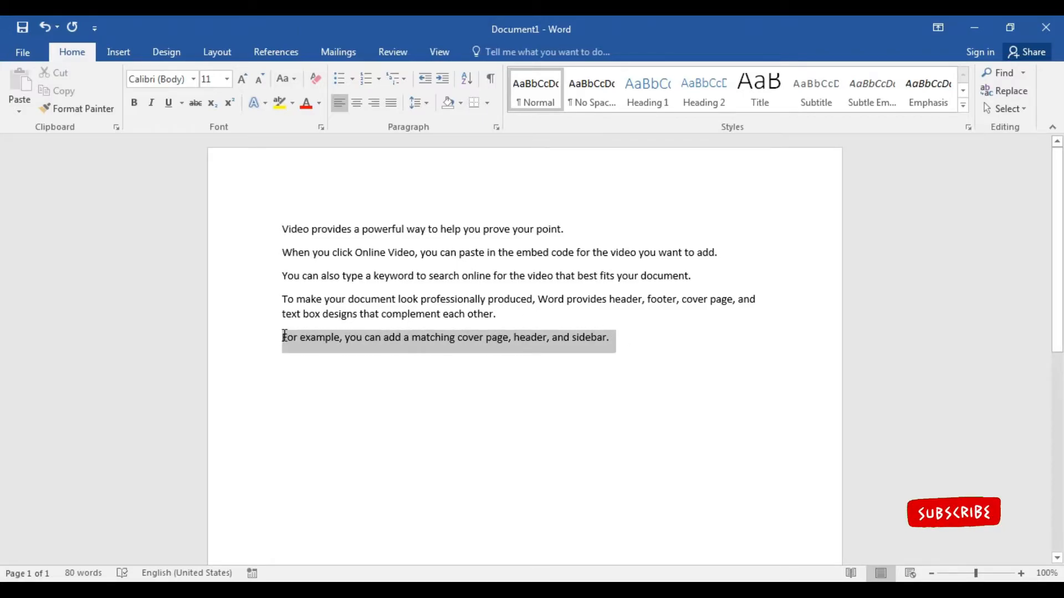
drag(501, 315, 283, 299)
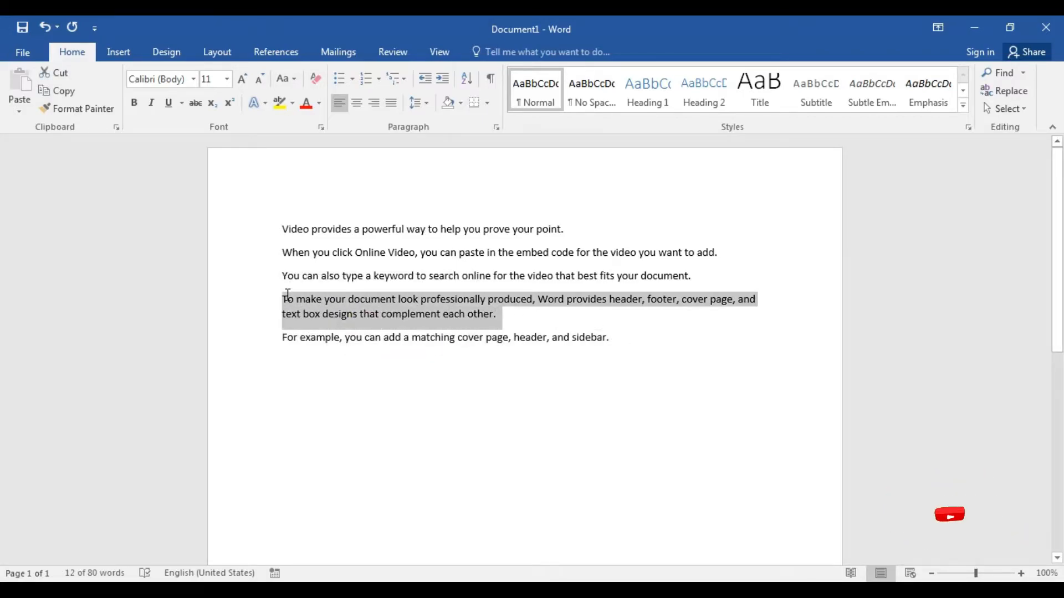
drag(696, 276, 266, 280)
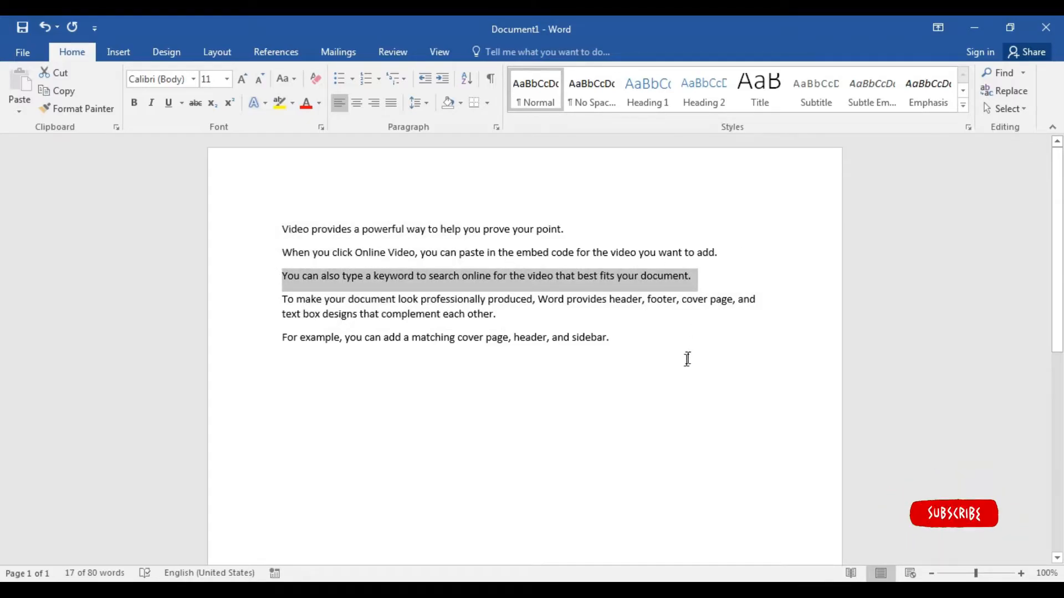
- Undo the generated text, change the formula to =rand(7,5), and generate seven paragraphs of five sentences
key(ctrl+z)
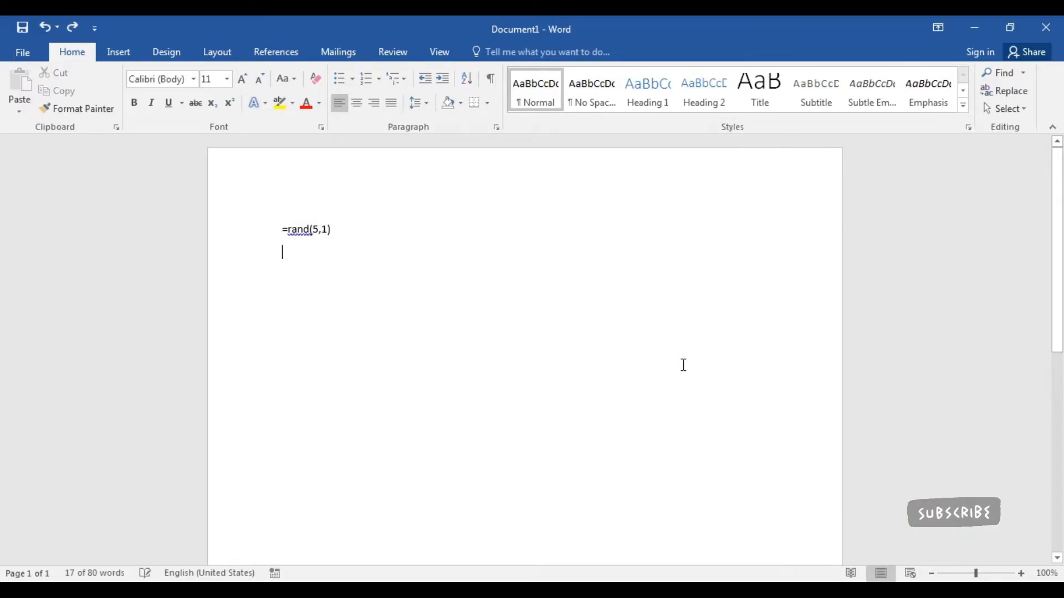
click(319, 230)
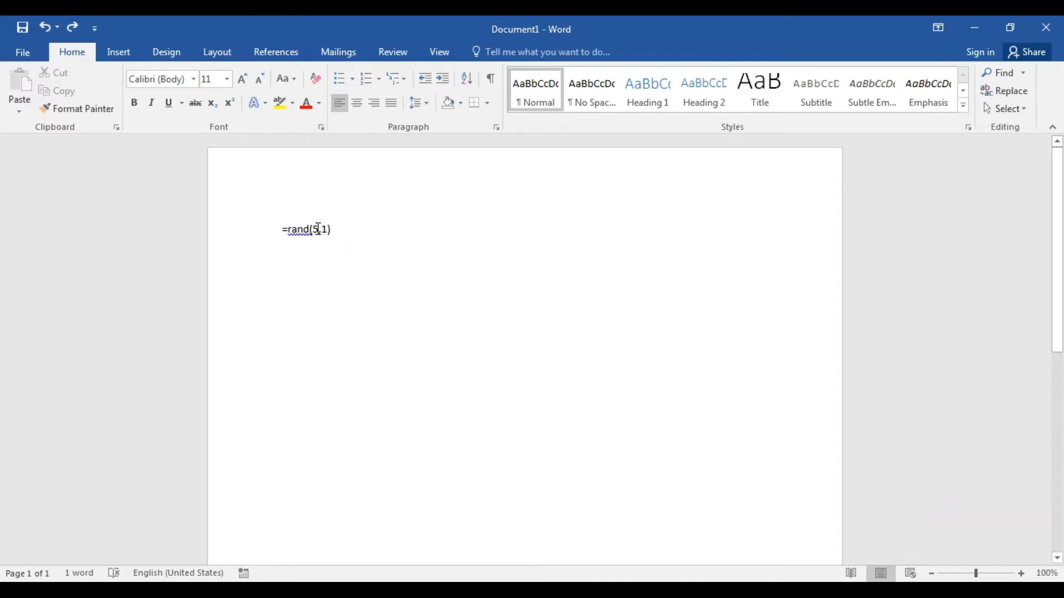
key(BackSpace)
text(7)
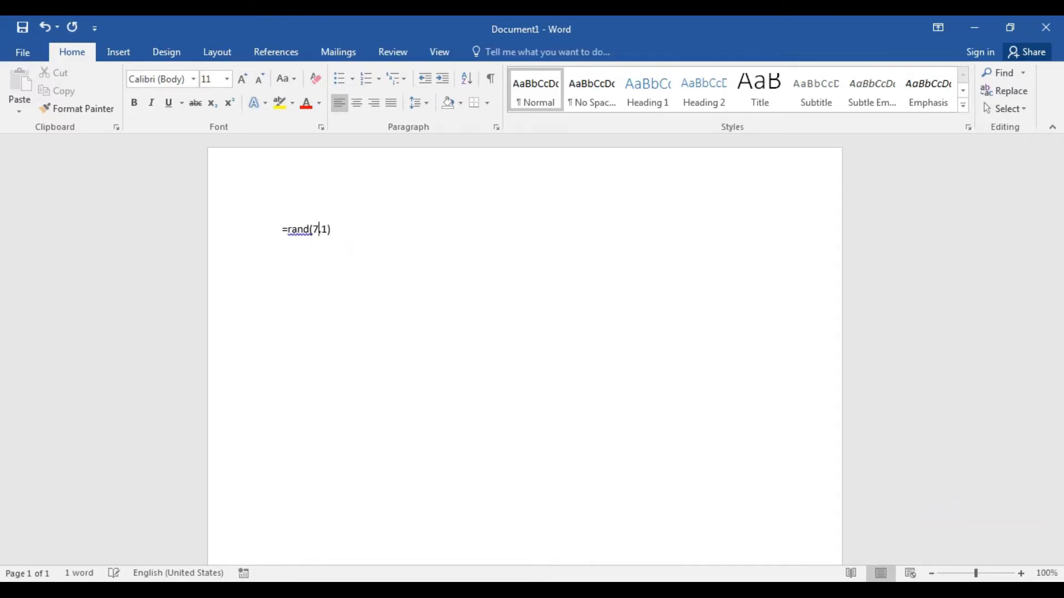
click(328, 230)
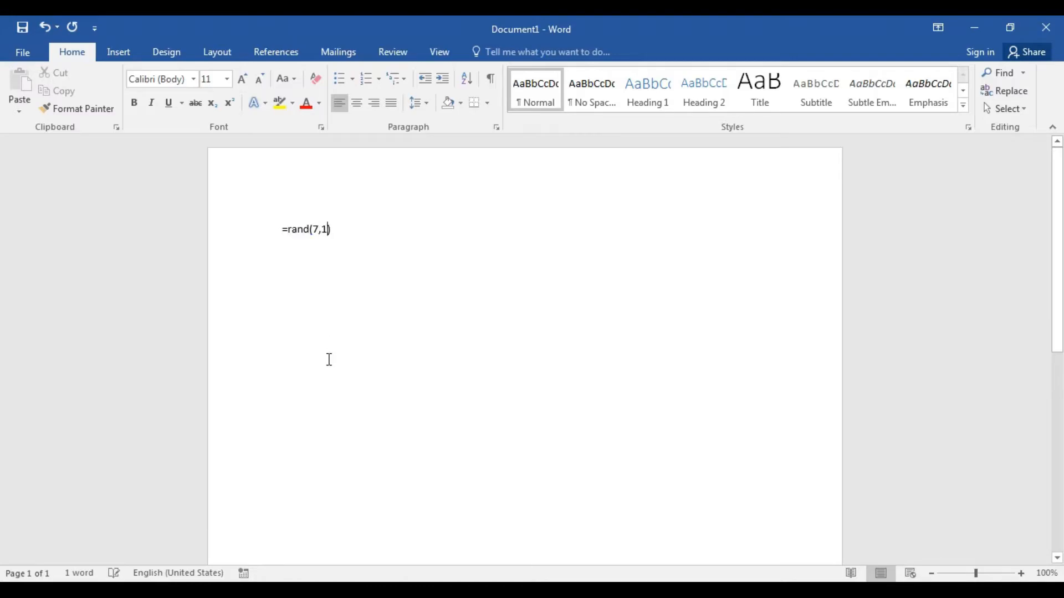
key(BackSpace)
text(5)
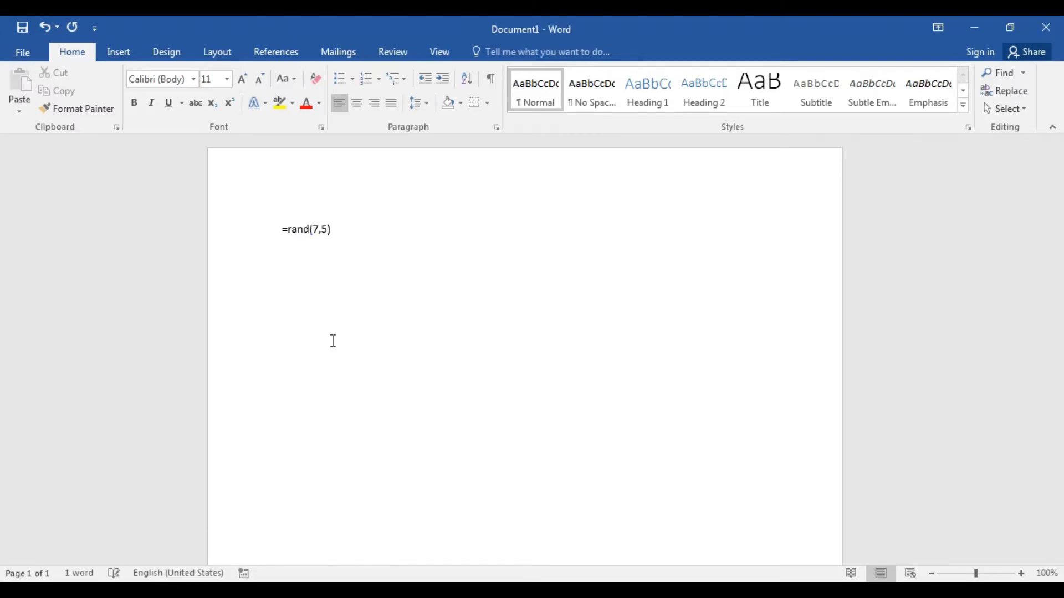
click(351, 230)
key(Return)
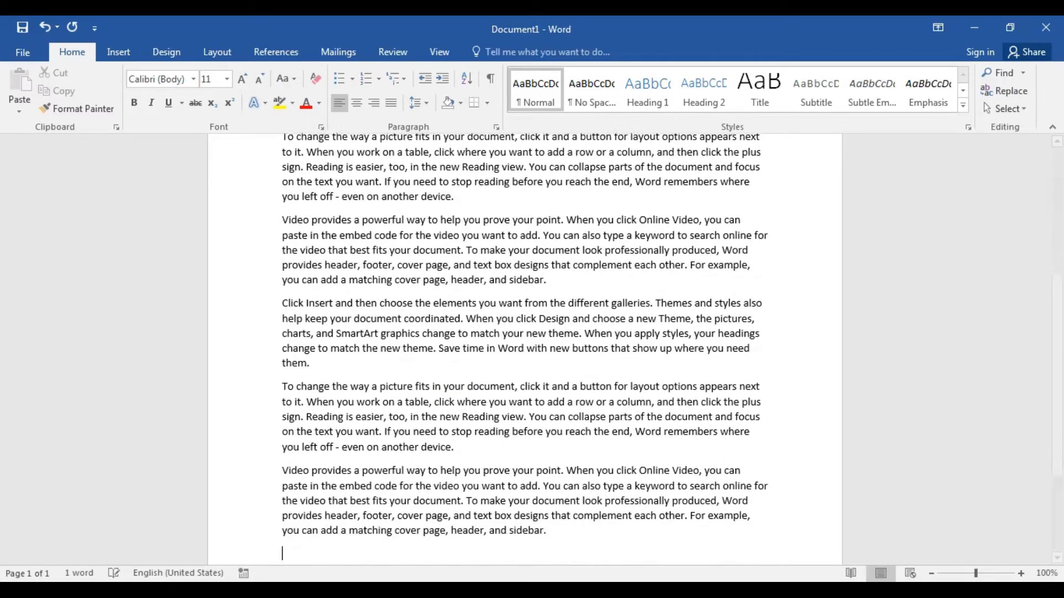
- Examine the longer sample text from start to end, highlighting its paragraphs one by one
scroll(442, 287, up, 5)
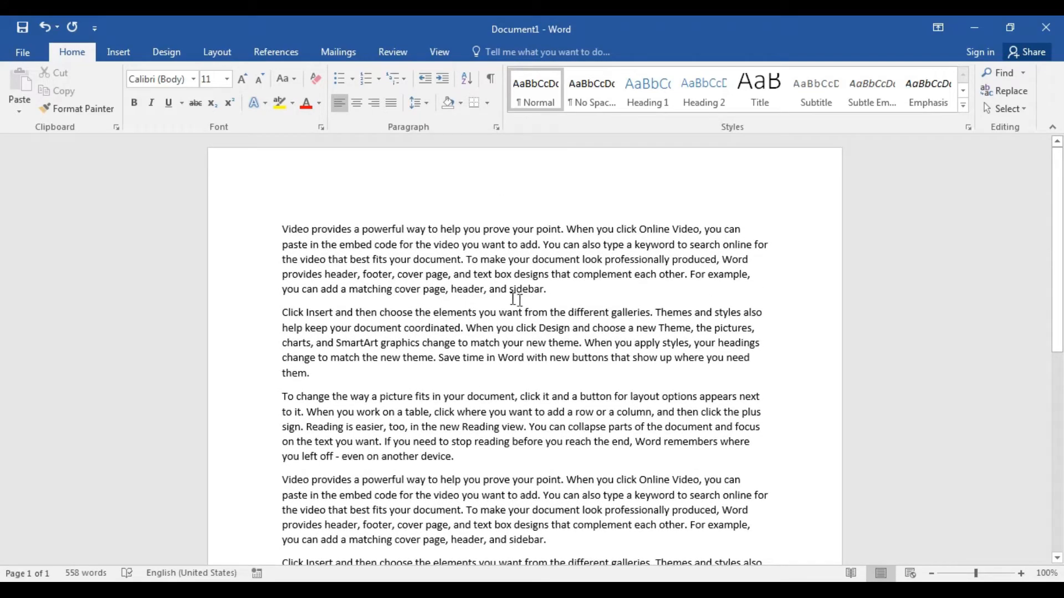
drag(554, 290, 278, 228)
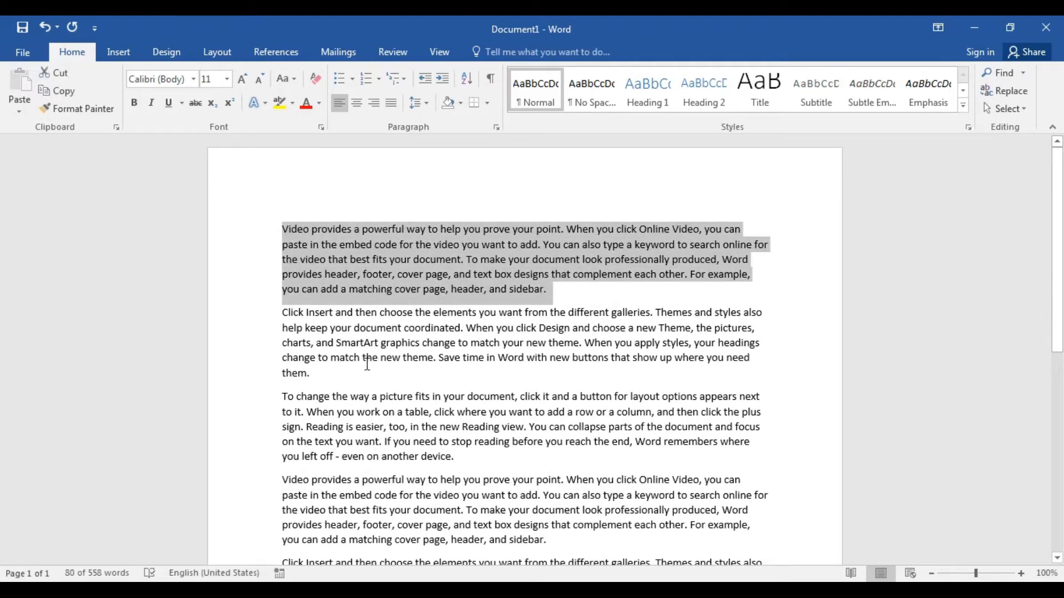
drag(322, 370, 281, 311)
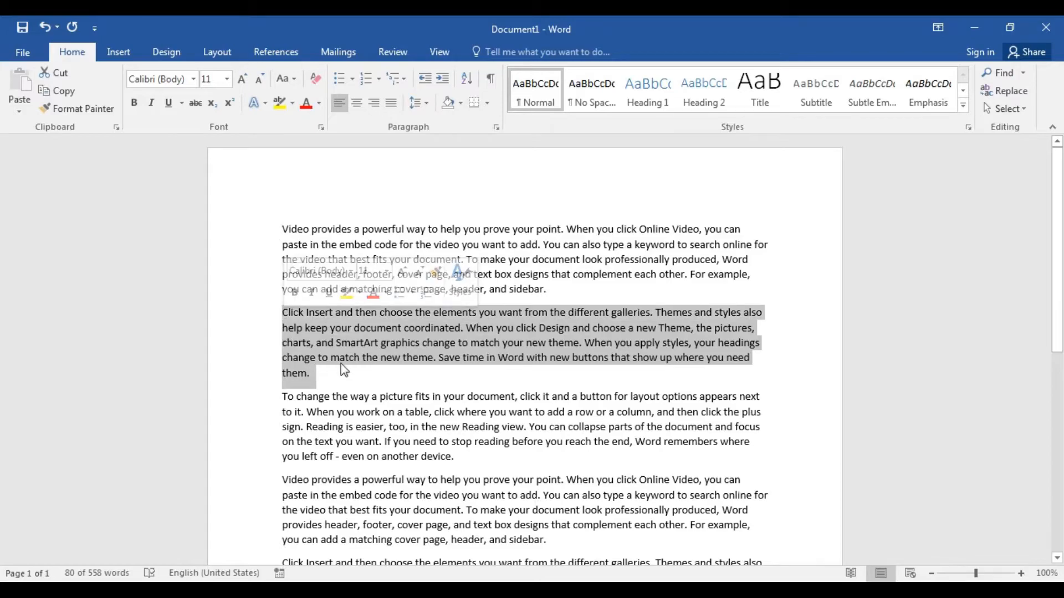
scroll(282, 311, down, 4)
triple_click(299, 210)
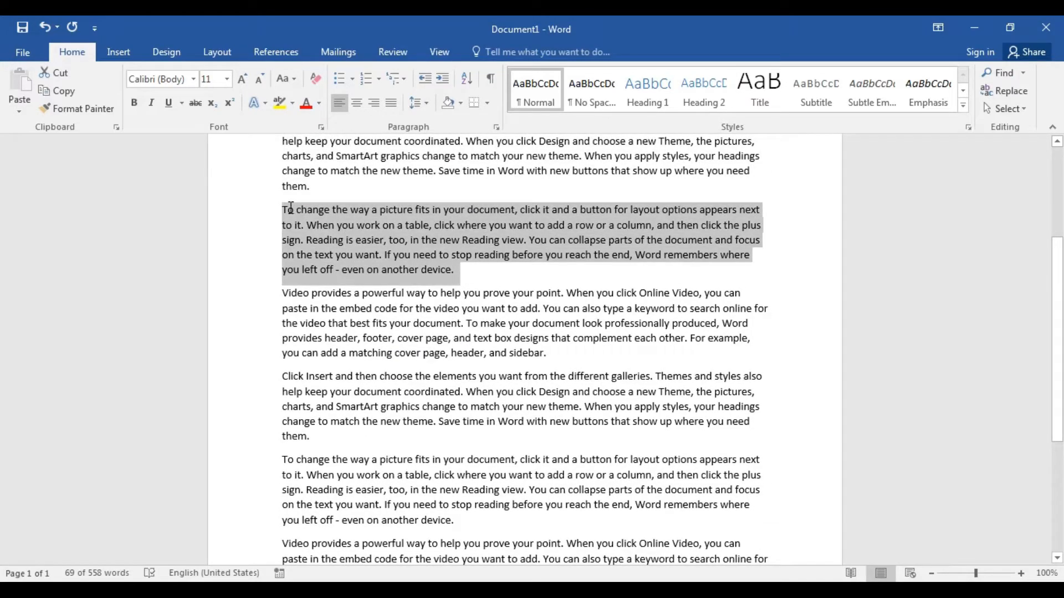
drag(545, 355, 283, 292)
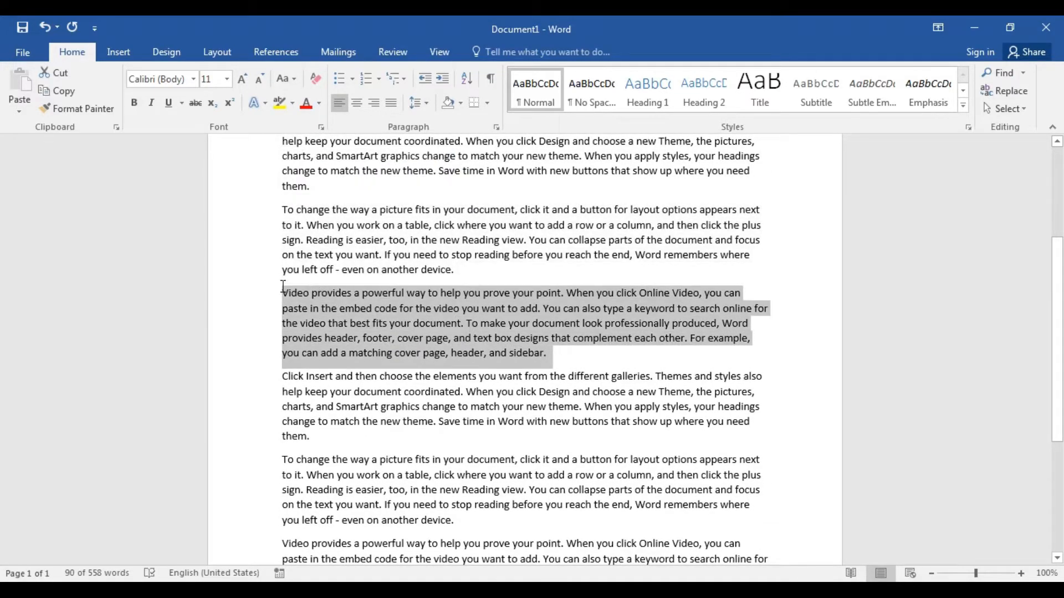
drag(344, 435, 269, 375)
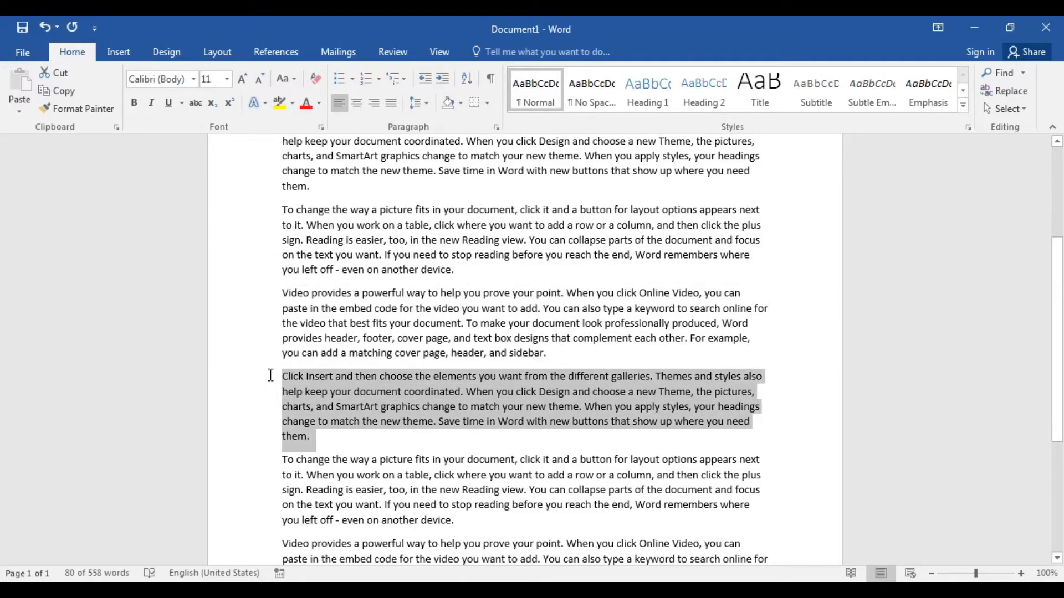
scroll(351, 397, down, 3)
drag(462, 413, 281, 344)
drag(562, 503, 280, 431)
key(ctrl+Home)
scroll(791, 401, down, 3)
scroll(793, 412, down, 3)
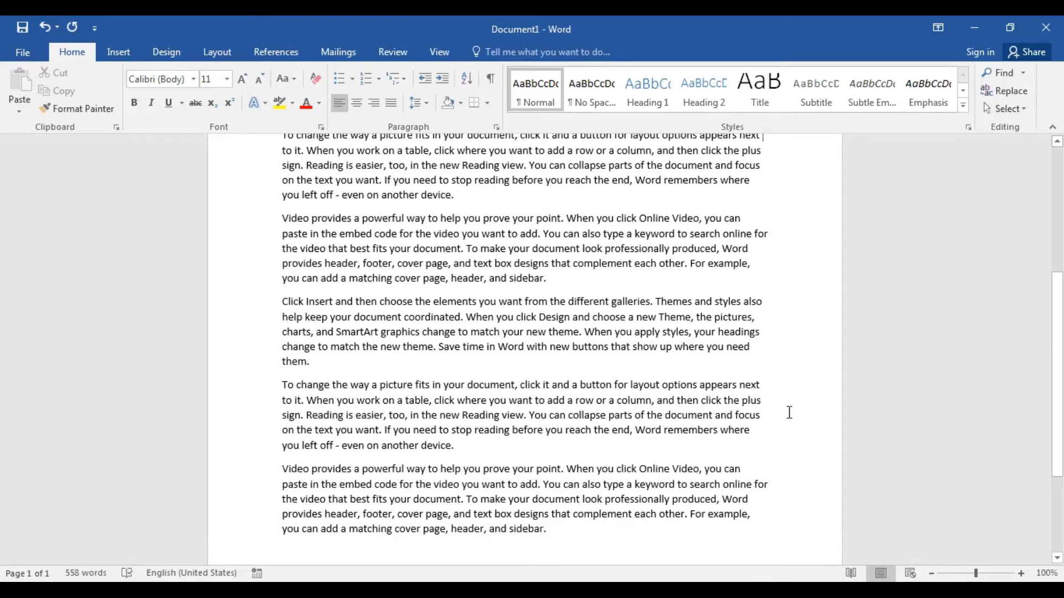
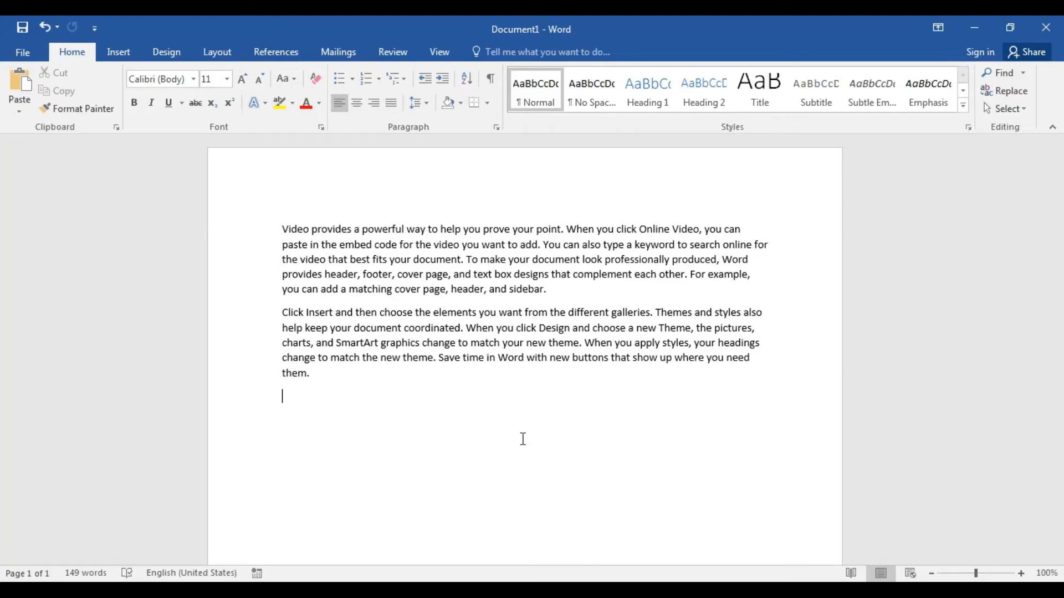
- Delete the end of the second paragraph's last sentence backwards until it ends with "Save time in Word with"
key(BackSpace)
key(BackSpace)
key(BackSpace)
key(BackSpace)
key(BackSpace)
key(BackSpace)
key(BackSpace)
key(BackSpace)
key(BackSpace)
key(BackSpace)
key(BackSpace)
key(BackSpace)
key(BackSpace)
key(BackSpace)
key(BackSpace)
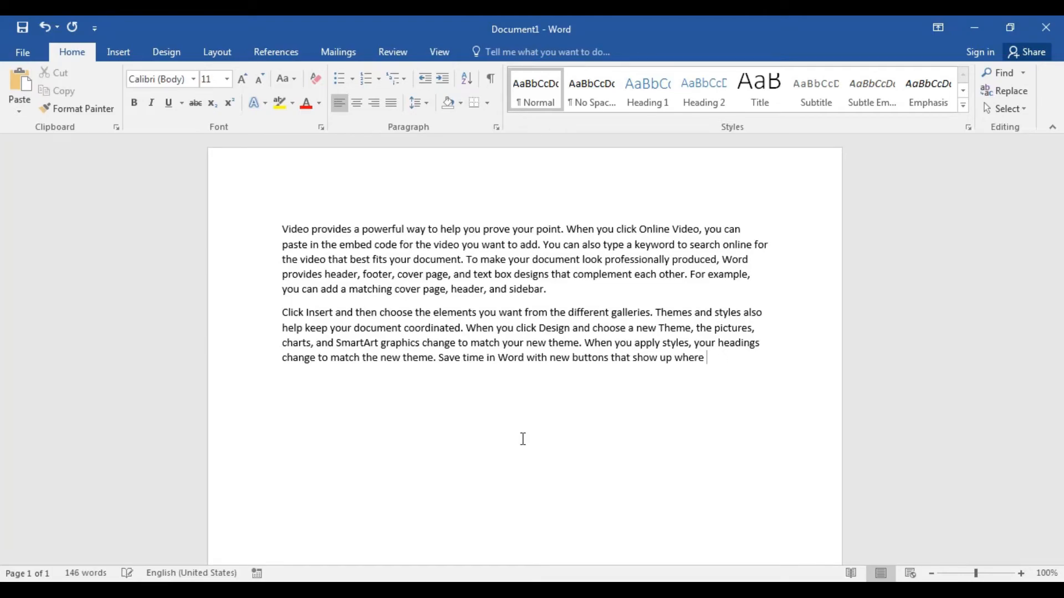
key(BackSpace)
key(BackSpace)
key(BackSpace)
key(BackSpace)
key(BackSpace)
key(BackSpace)
key(BackSpace)
key(BackSpace)
key(BackSpace)
key(BackSpace)
key(BackSpace)
key(BackSpace)
key(BackSpace)
key(BackSpace)
key(BackSpace)
key(BackSpace)
key(BackSpace)
key(BackSpace)
key(BackSpace)
key(BackSpace)
key(BackSpace)
key(BackSpace)
key(BackSpace)
key(BackSpace)
key(BackSpace)
key(BackSpace)
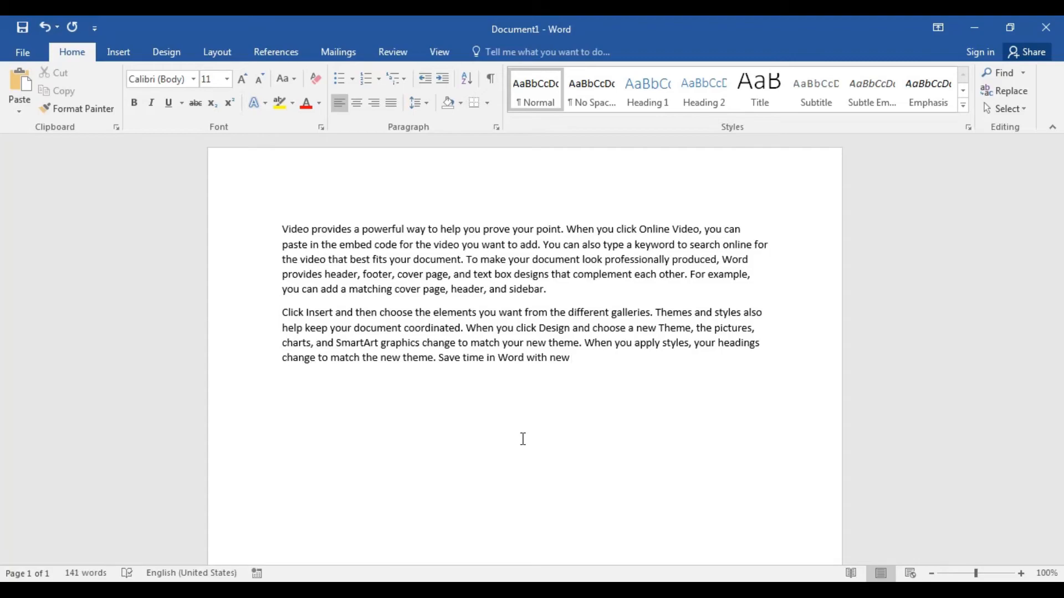
key(ctrl+BackSpace)
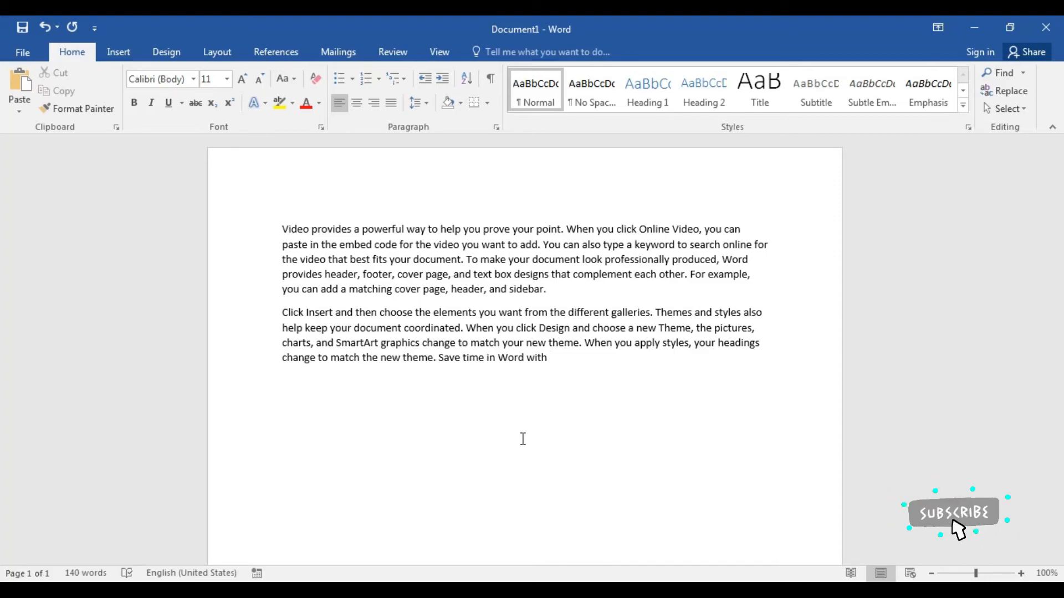
- Restore the deleted sentence ending "new buttons that show up where you need them." and minimize the document window
key(alt)
key(Escape)
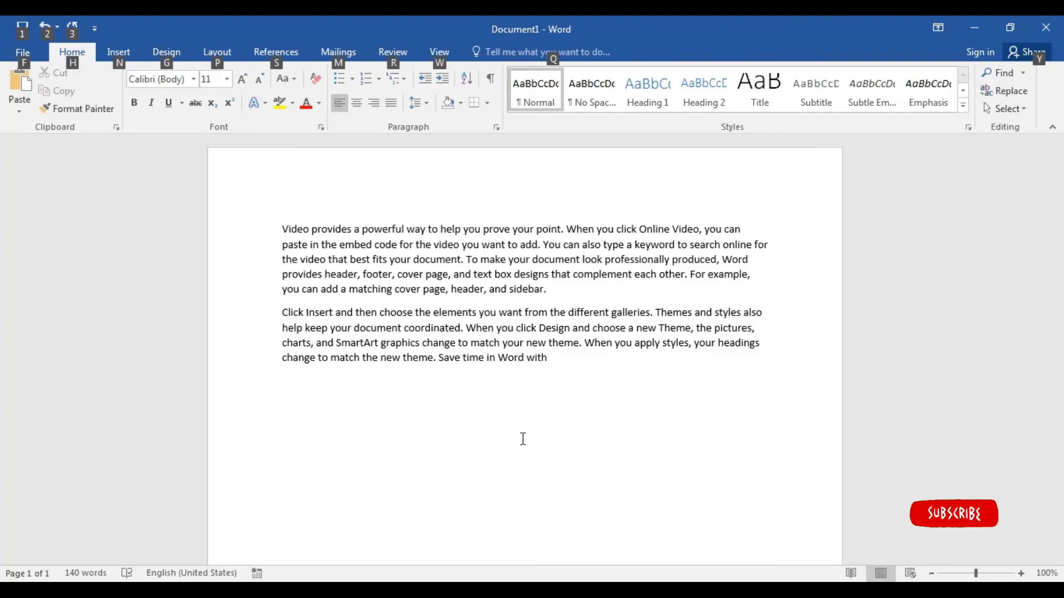
text(new buttons )
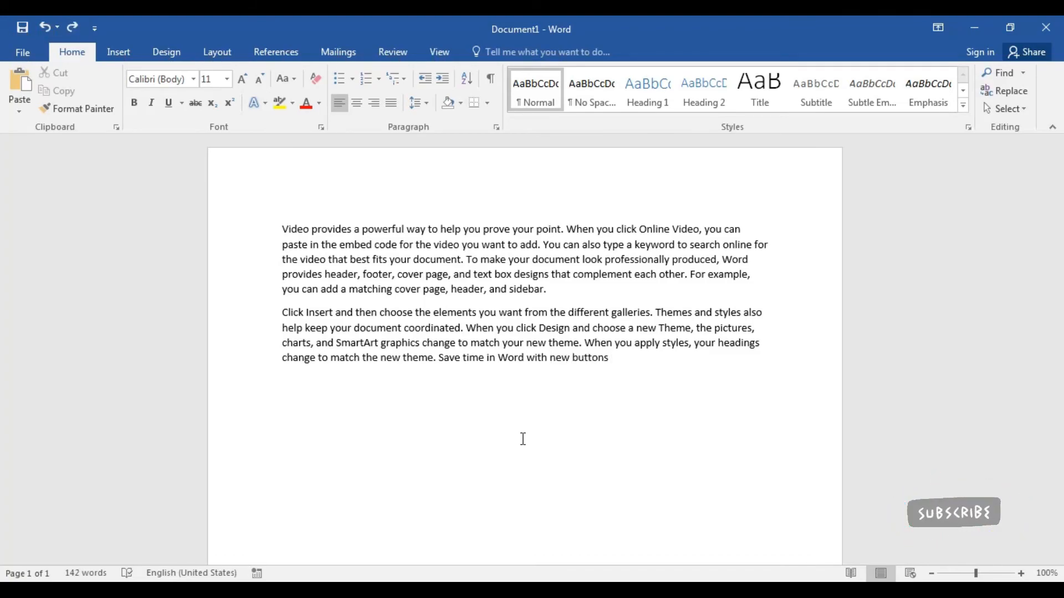
text(that)
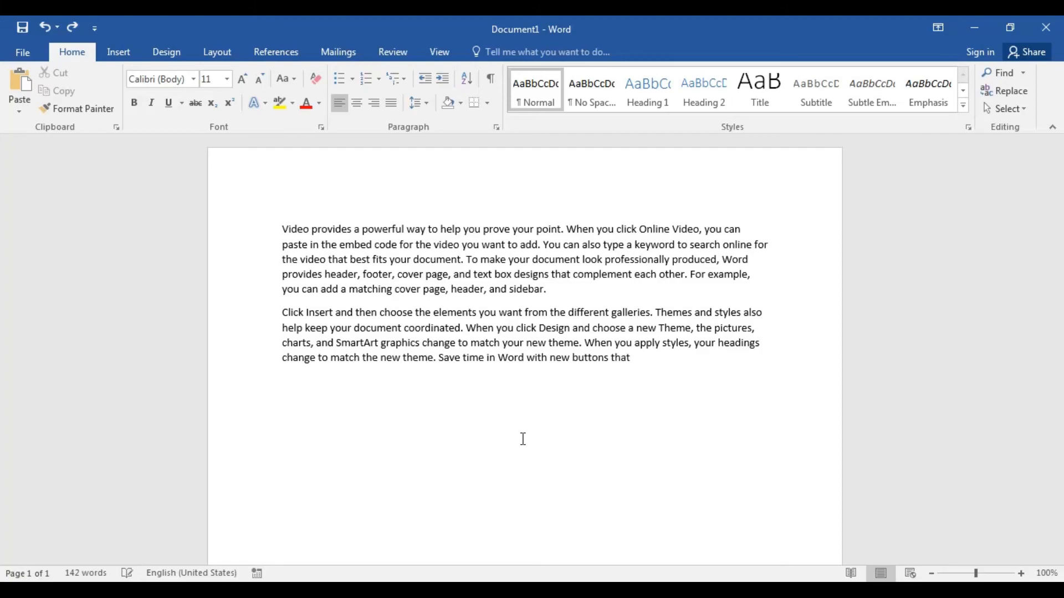
text( show up where you need them.)
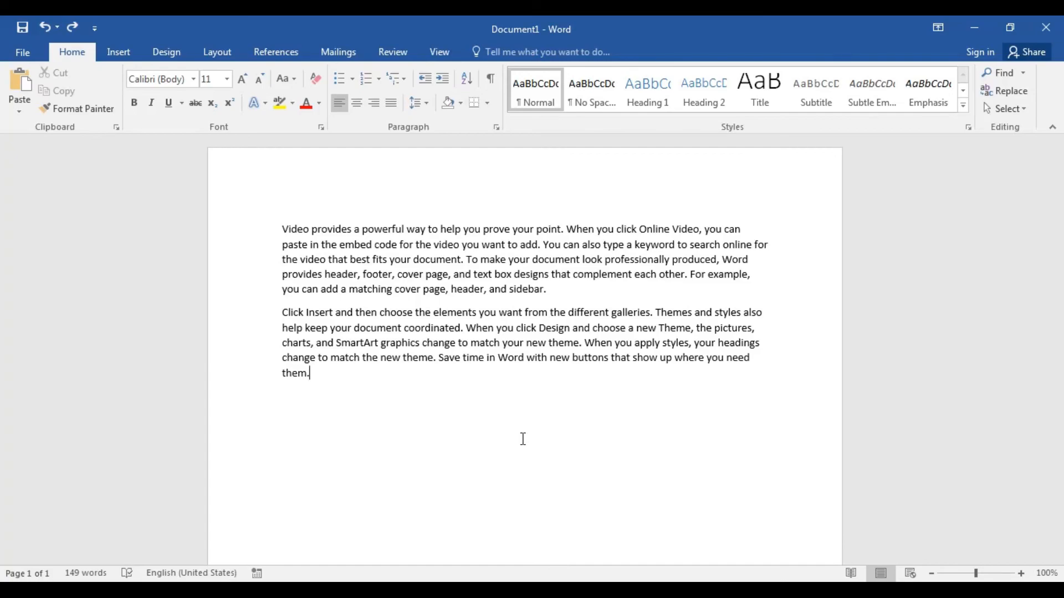
click(974, 27)
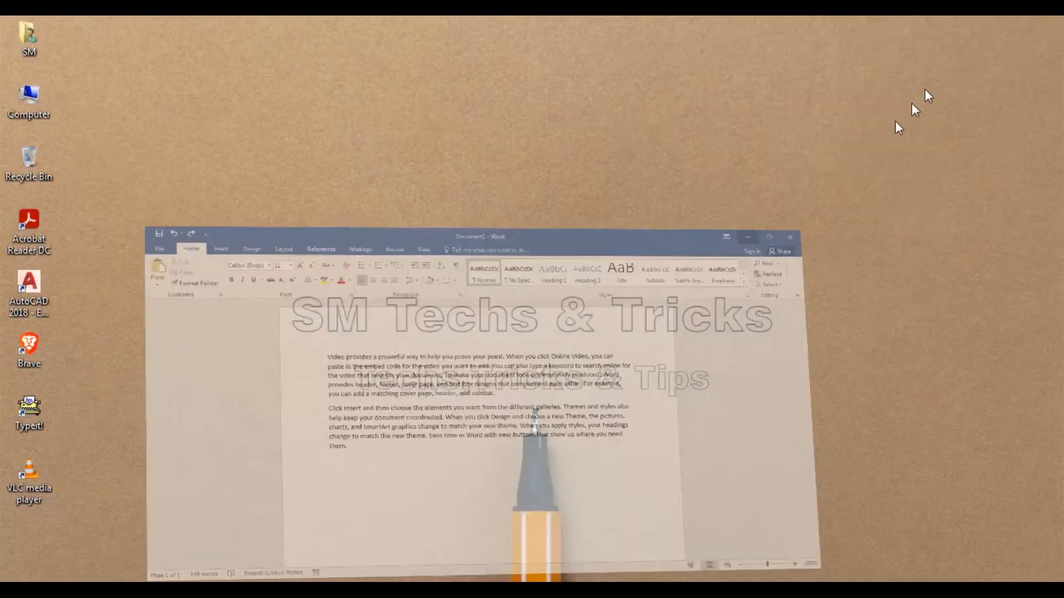